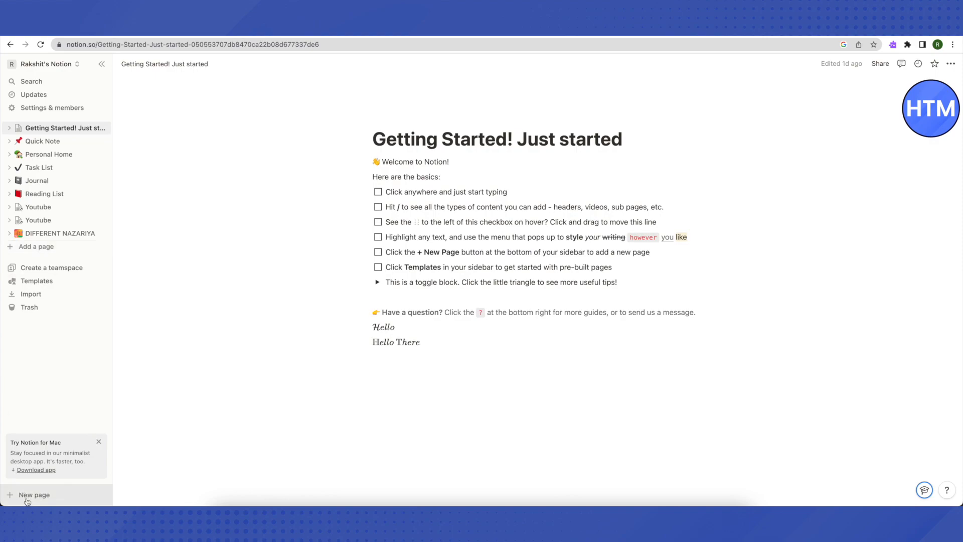
Create a new empty page with an icon and replace the icon with an uploaded custom image
{"action": "left_click", "coordinate": [33, 248]}
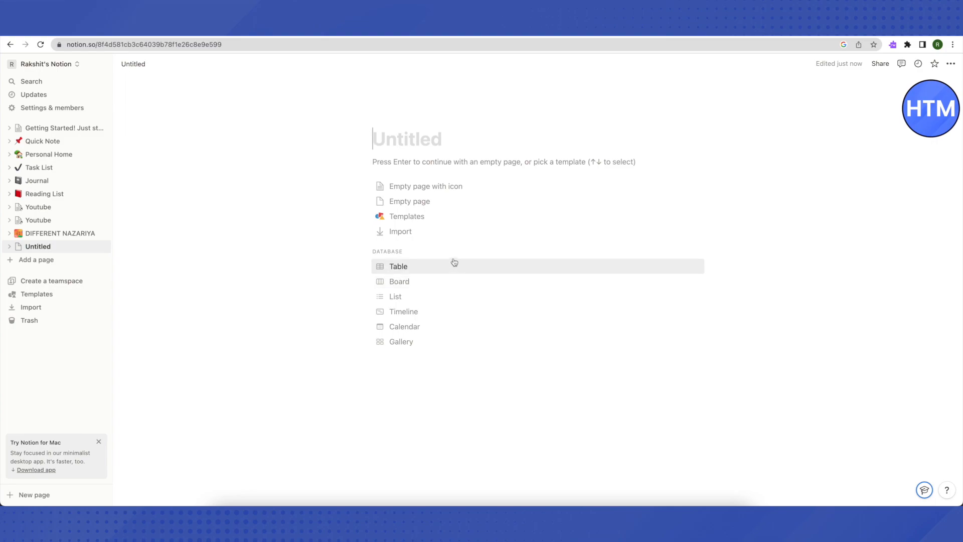
{"action": "left_click", "coordinate": [424, 191]}
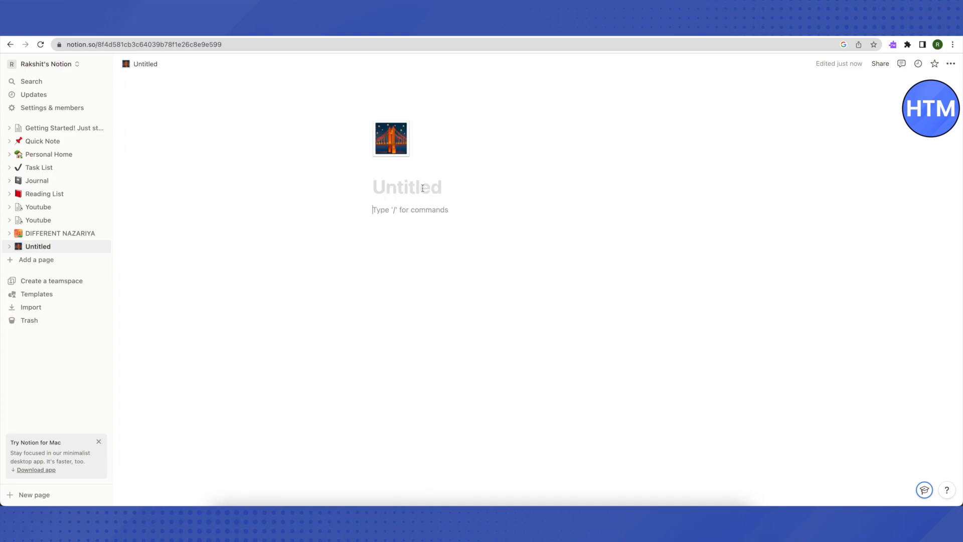
{"action": "left_click", "coordinate": [391, 139]}
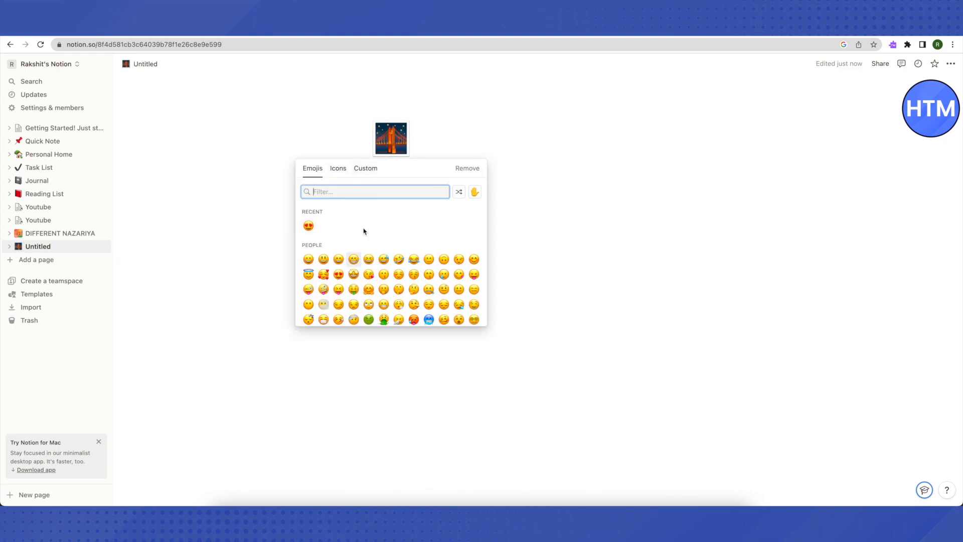
{"action": "left_click", "coordinate": [339, 174]}
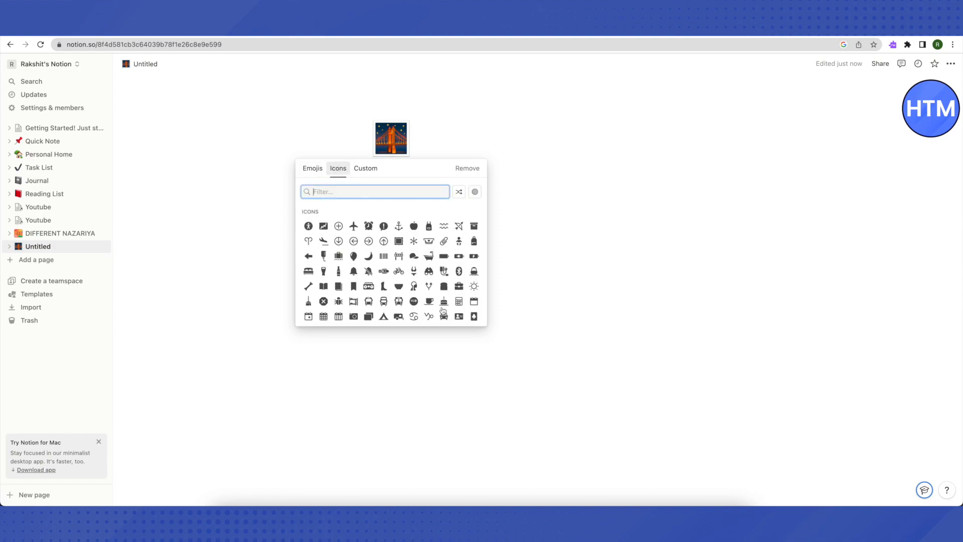
{"action": "left_click", "coordinate": [366, 174]}
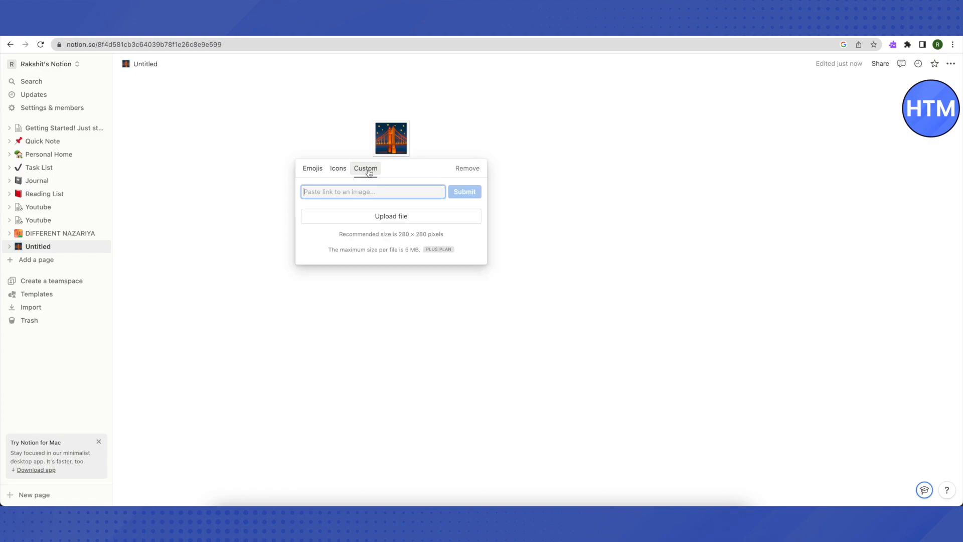
{"action": "left_click", "coordinate": [396, 217]}
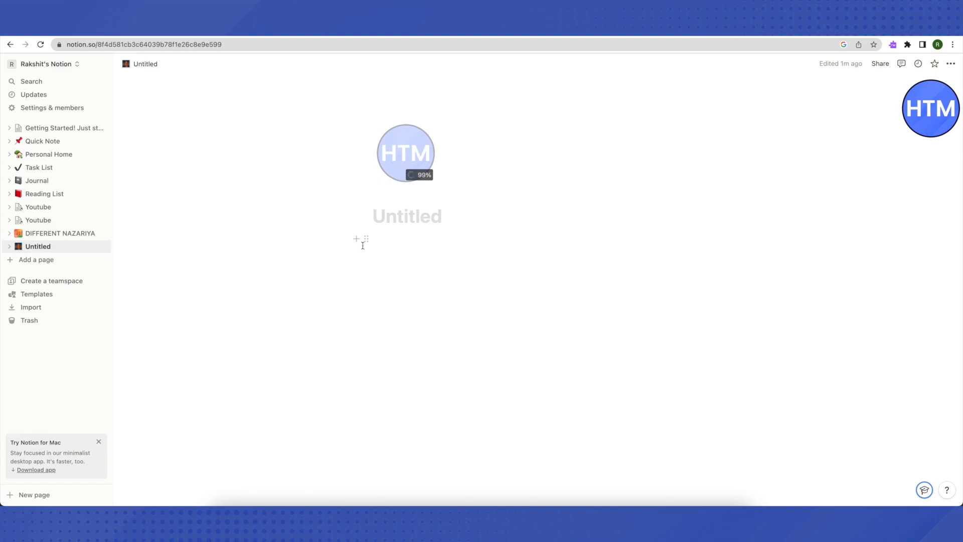
Title the new page "HOW TO MENTOR"
{"action": "left_click", "coordinate": [396, 219]}
{"action": "type", "text": "HOW TO MENTOR"}
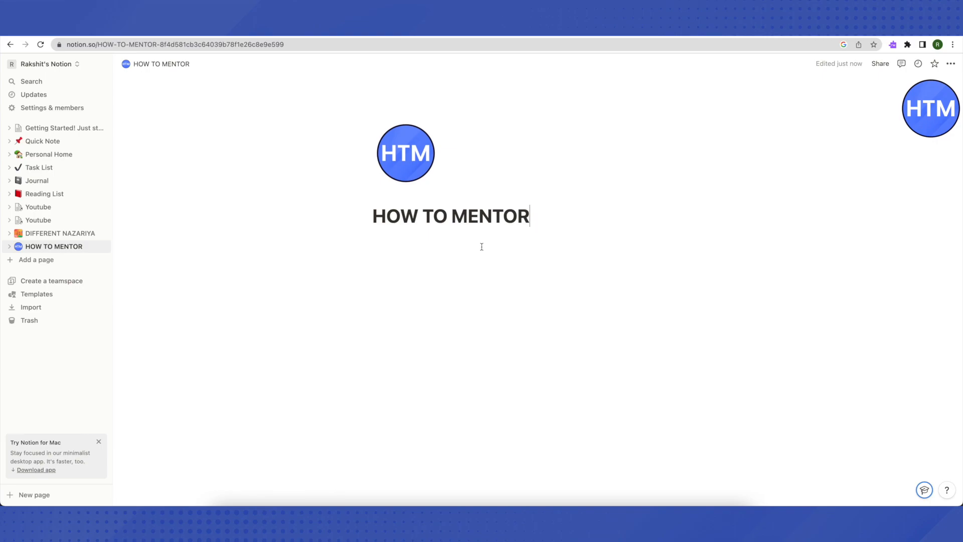
Add a Heading 2 block below the title reading "YOUTUBE PROCESSING :"
{"action": "left_click", "coordinate": [386, 241]}
{"action": "type", "text": "/"}
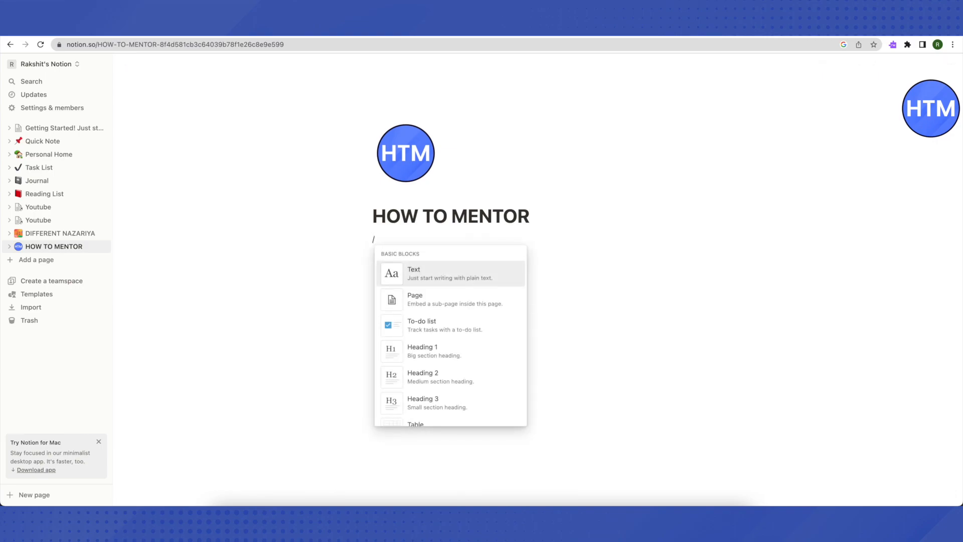
{"action": "left_click", "coordinate": [428, 377]}
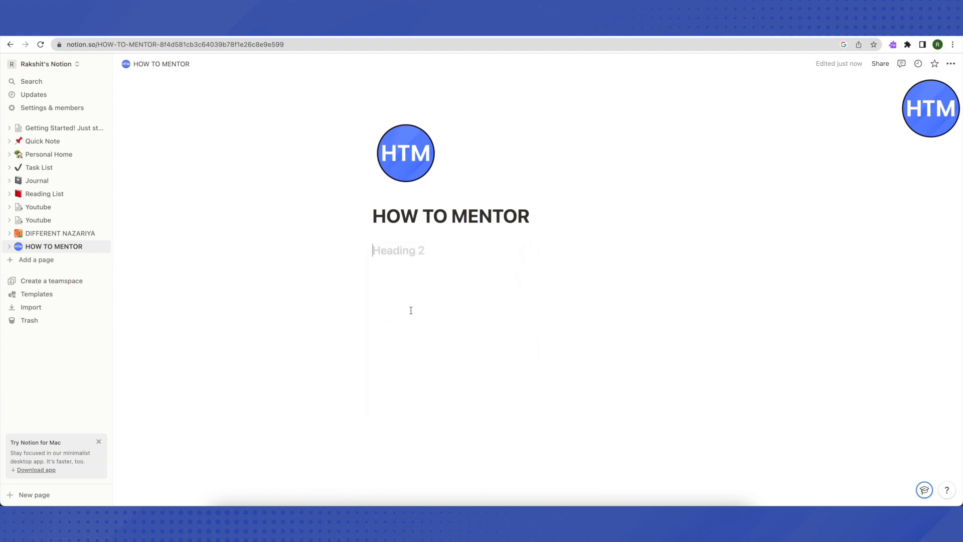
{"action": "type", "text": "YO"}
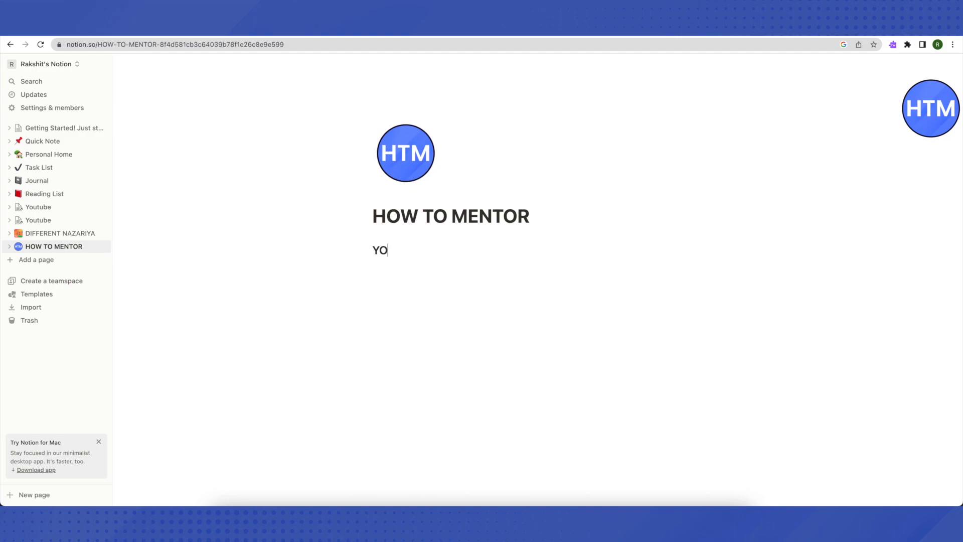
{"action": "type", "text": "UTUBE PROCESSING :"}
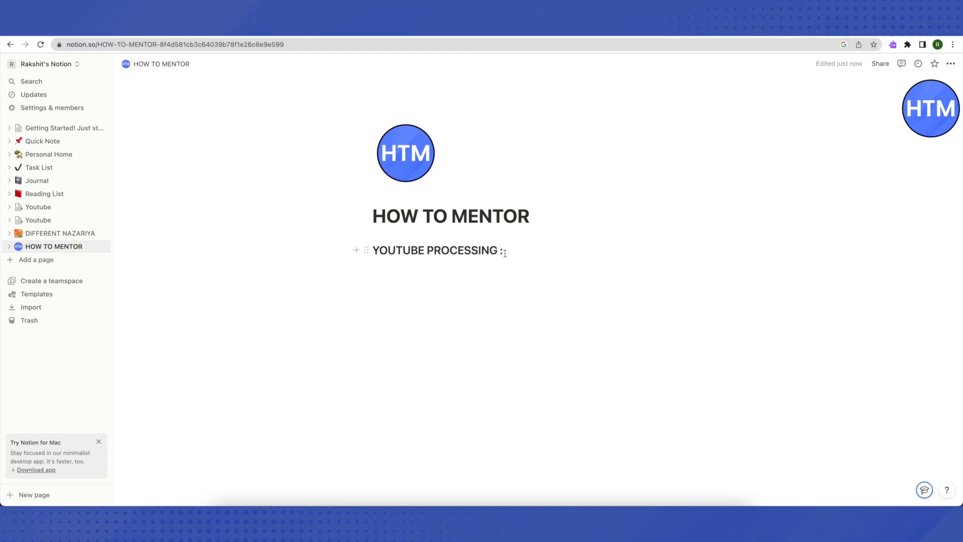
Colour the "YOUTUBE PROCESSING :" heading text blue
{"action": "left_click_drag", "start_coordinate": [503, 251], "coordinate": [339, 255]}
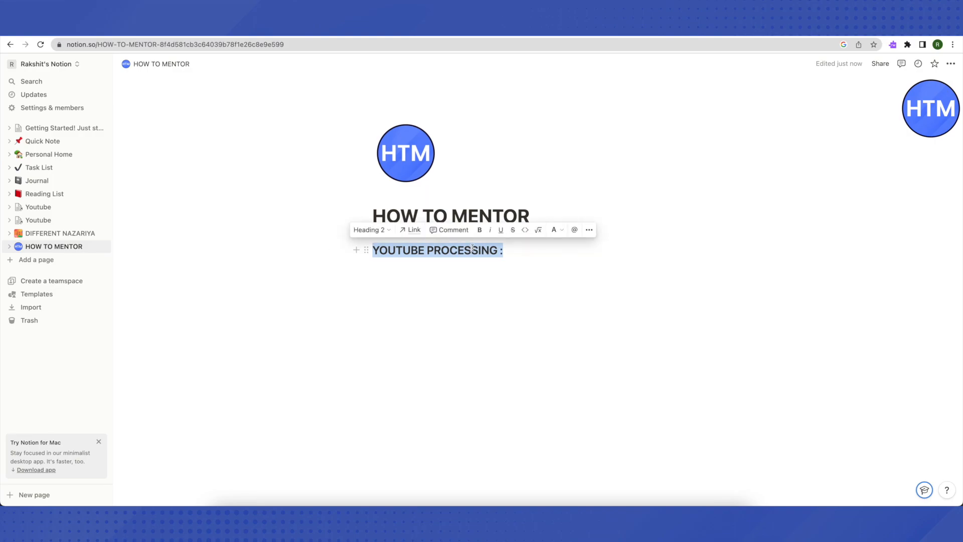
{"action": "left_click", "coordinate": [563, 235]}
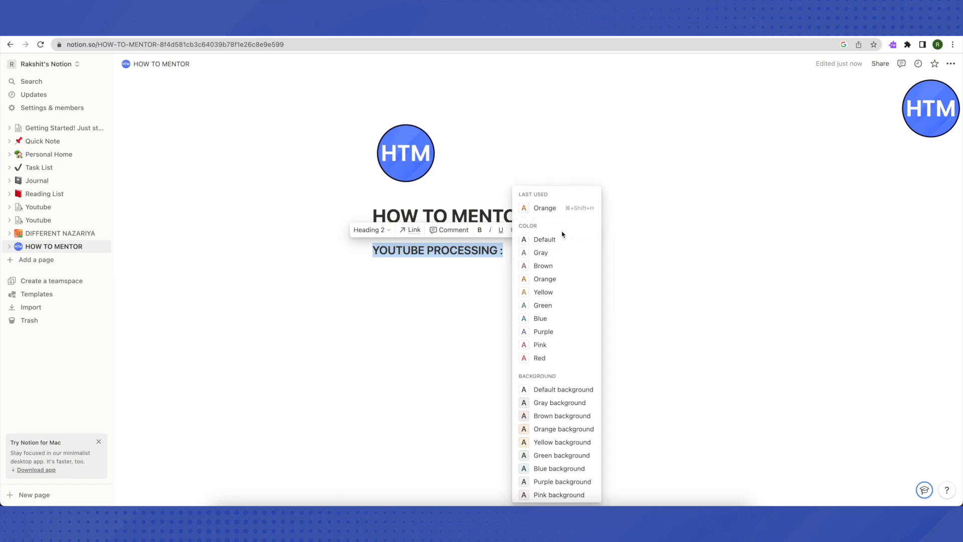
{"action": "scroll", "coordinate": [553, 392], "scroll_direction": "down", "scroll_amount": 1}
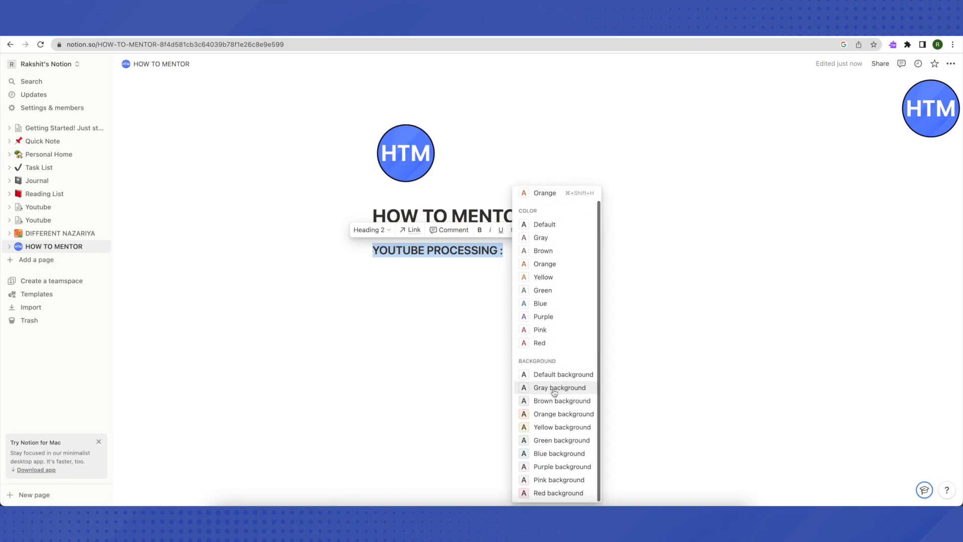
{"action": "scroll", "coordinate": [556, 366], "scroll_direction": "up", "scroll_amount": 1}
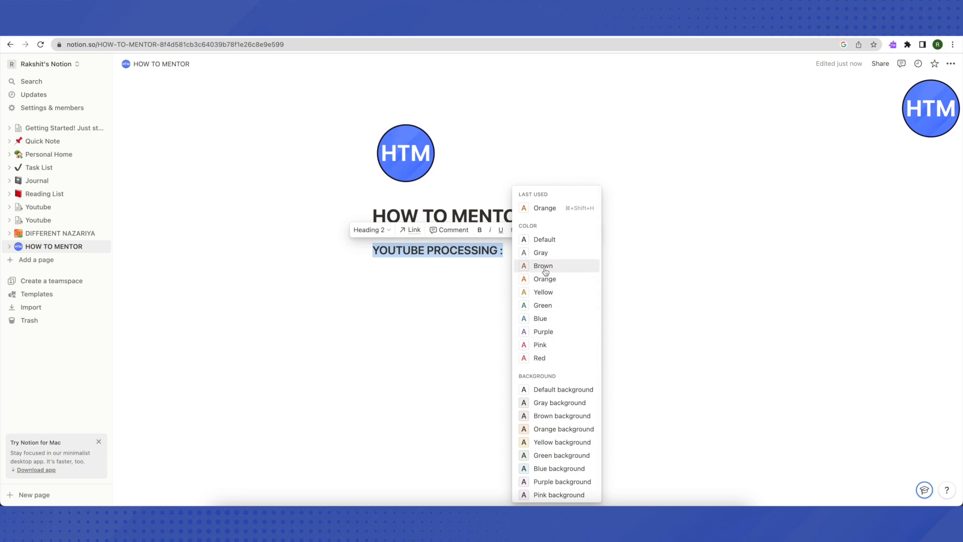
{"action": "left_click", "coordinate": [541, 317]}
{"action": "left_click", "coordinate": [381, 269]}
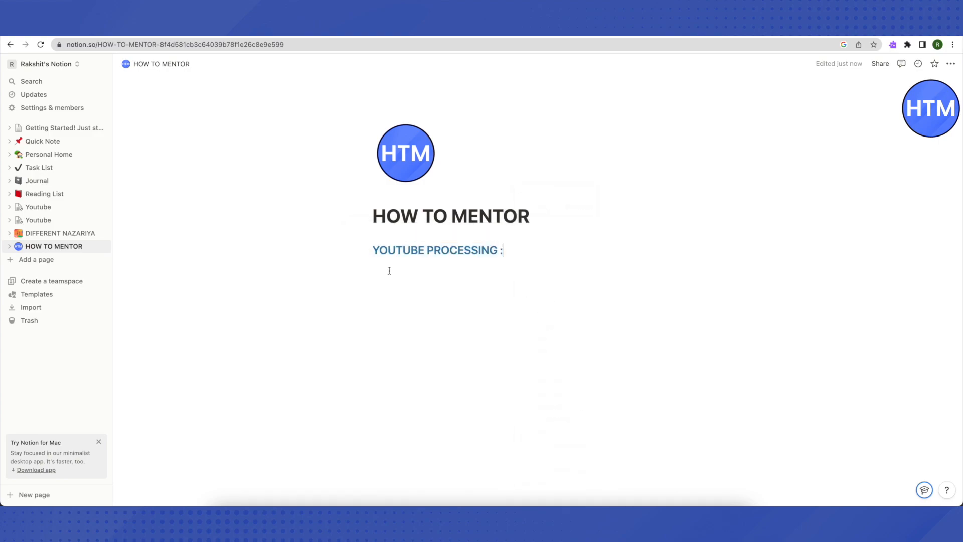
Insert a to-do list block under the heading and duplicate it into a second to-do item
{"action": "left_click", "coordinate": [381, 269]}
{"action": "type", "text": "/"}
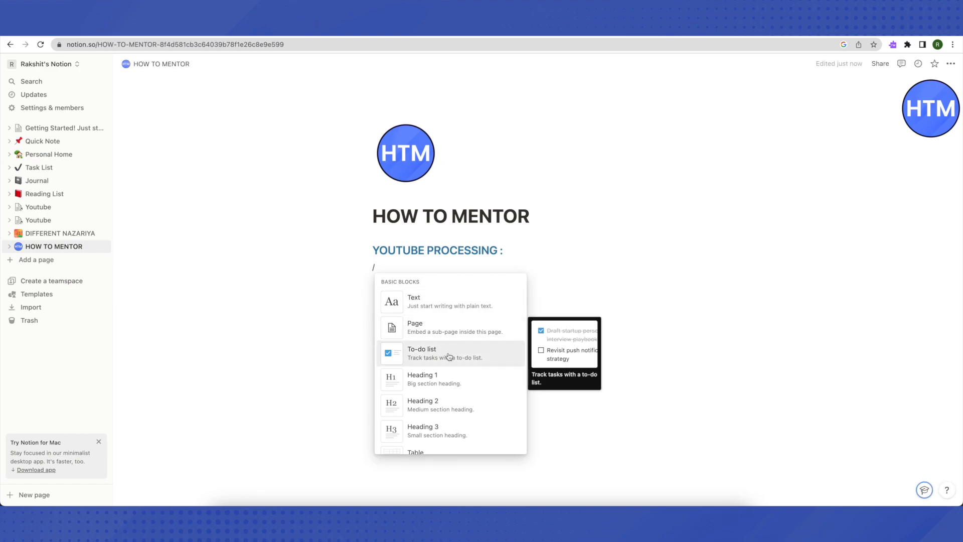
{"action": "scroll", "coordinate": [452, 346], "scroll_direction": "down", "scroll_amount": 5}
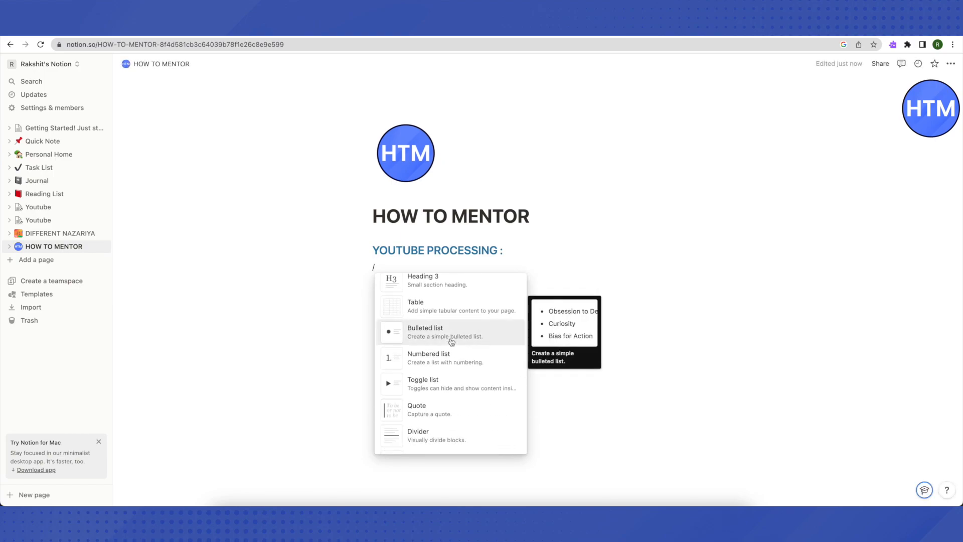
{"action": "scroll", "coordinate": [451, 342], "scroll_direction": "up", "scroll_amount": 5}
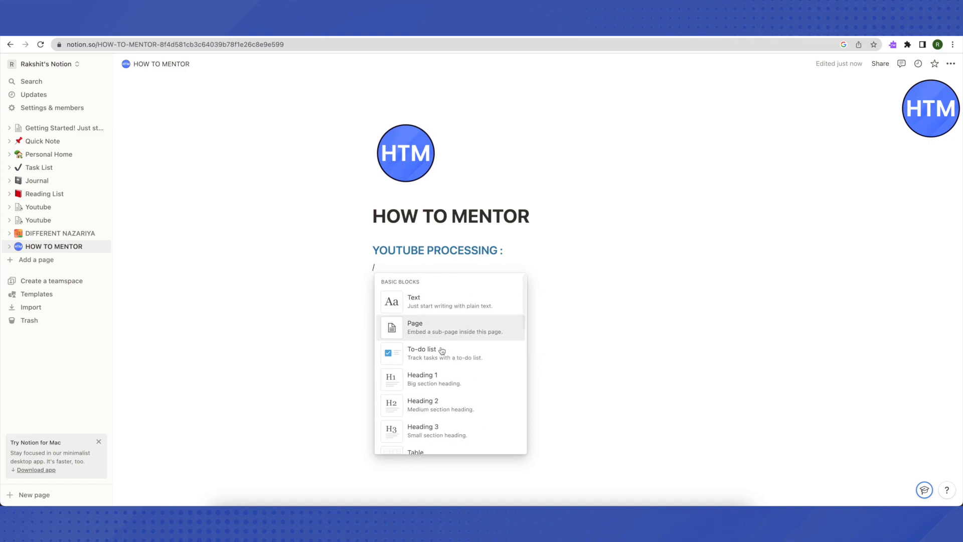
{"action": "left_click", "coordinate": [434, 361]}
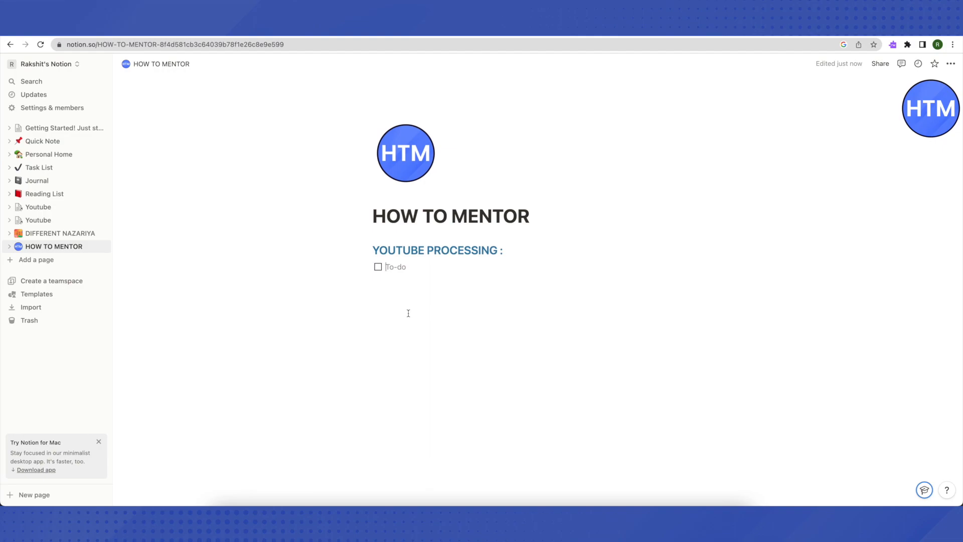
{"action": "key", "text": "Escape"}
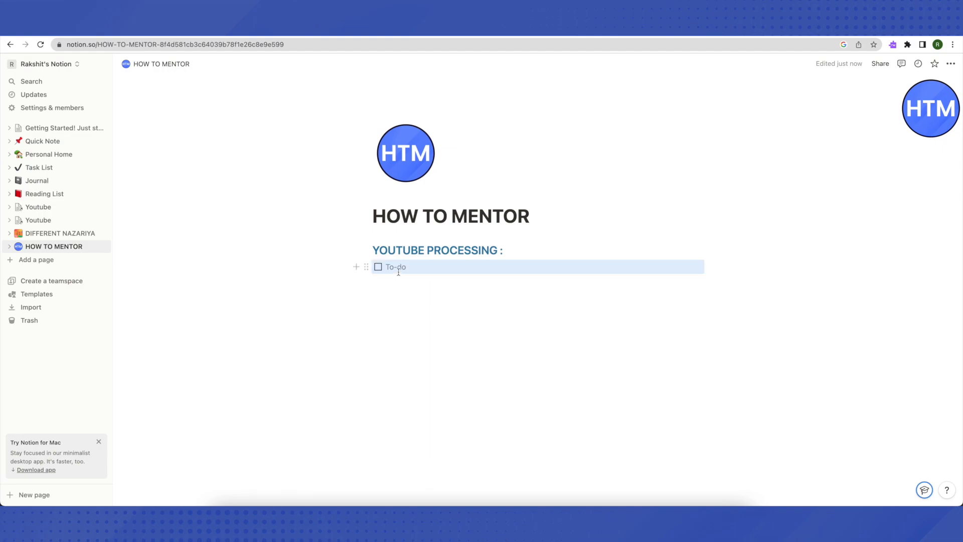
{"action": "left_click", "coordinate": [390, 284]}
{"action": "left_click", "coordinate": [384, 284]}
{"action": "key", "text": "super+v"}
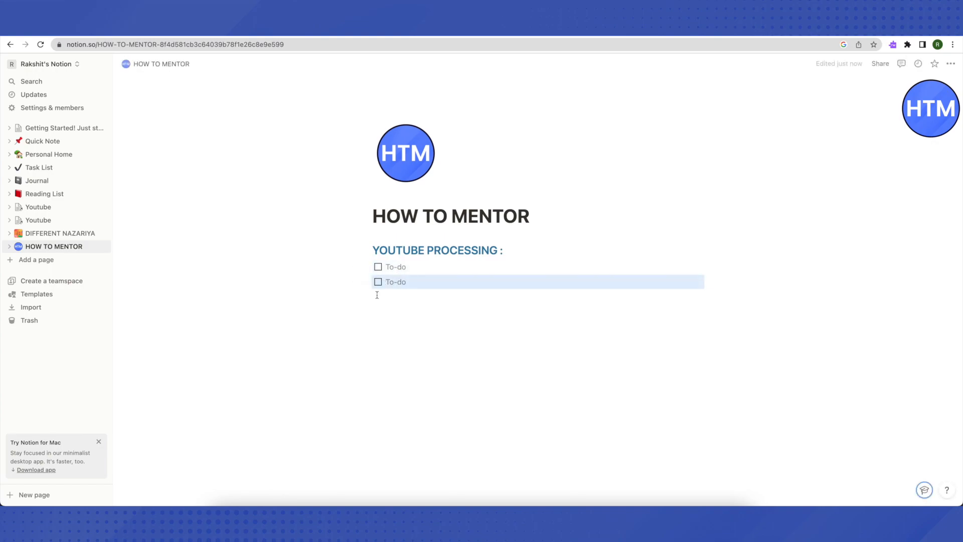
Enter "Video recording" as the first to-do item
{"action": "left_click", "coordinate": [389, 266]}
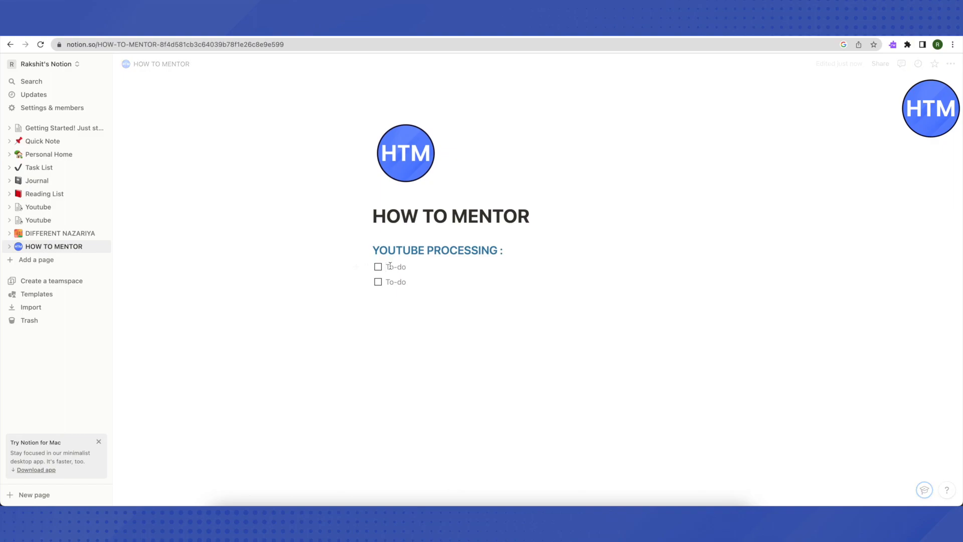
{"action": "type", "text": "V"}
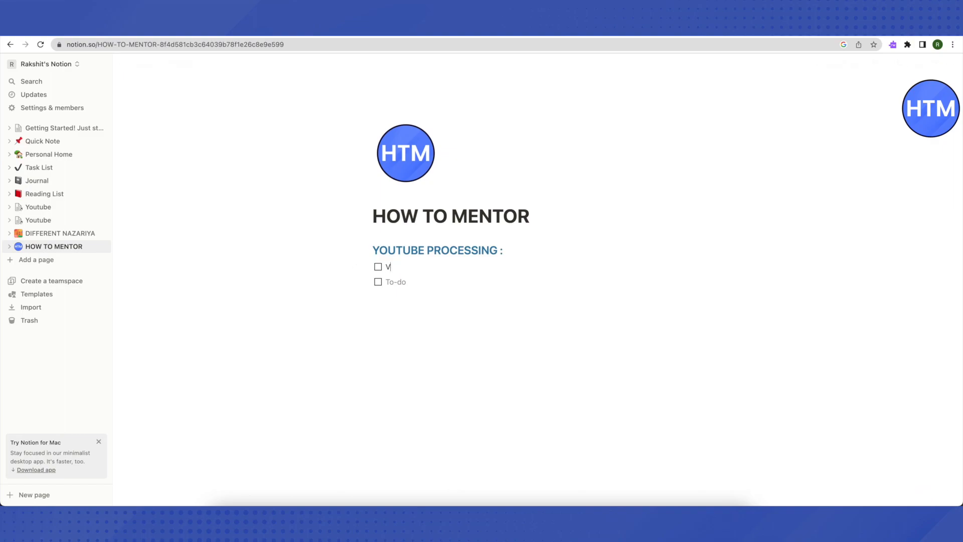
{"action": "type", "text": "ideo recording"}
Fill the following to-do items with "Editing", "Graphic Designing" and "Publishing"
{"action": "left_click", "coordinate": [404, 283]}
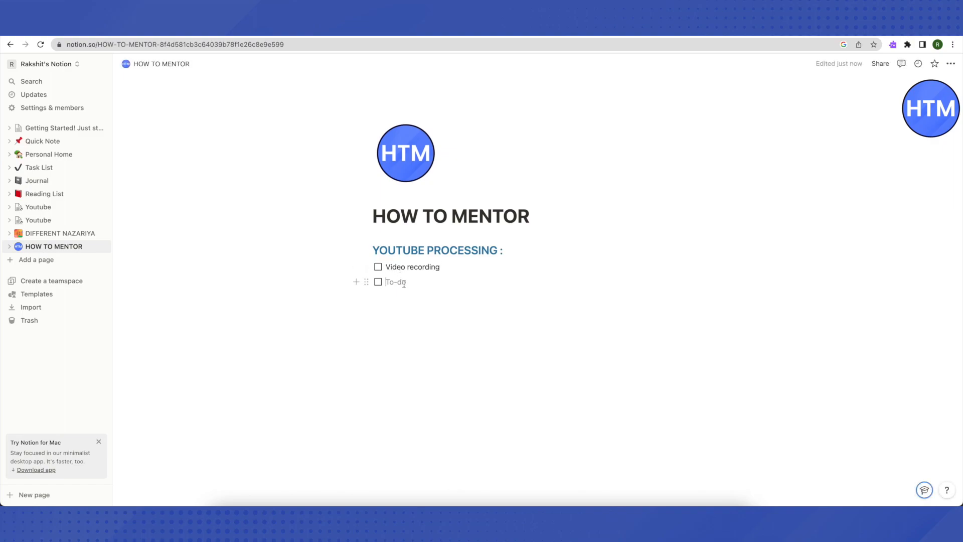
{"action": "type", "text": "Vid"}
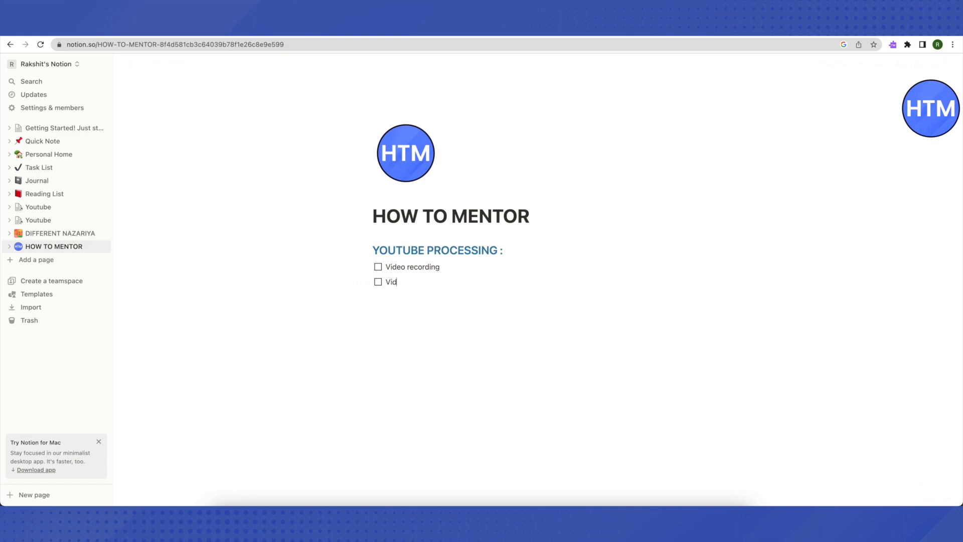
{"action": "key", "text": "BackSpace"}
{"action": "key", "text": "BackSpace"}
{"action": "key", "text": "BackSpace"}
{"action": "type", "text": "Editing"}
{"action": "key", "text": "Return"}
{"action": "type", "text": "Graphic Designing"}
{"action": "key", "text": "Return"}
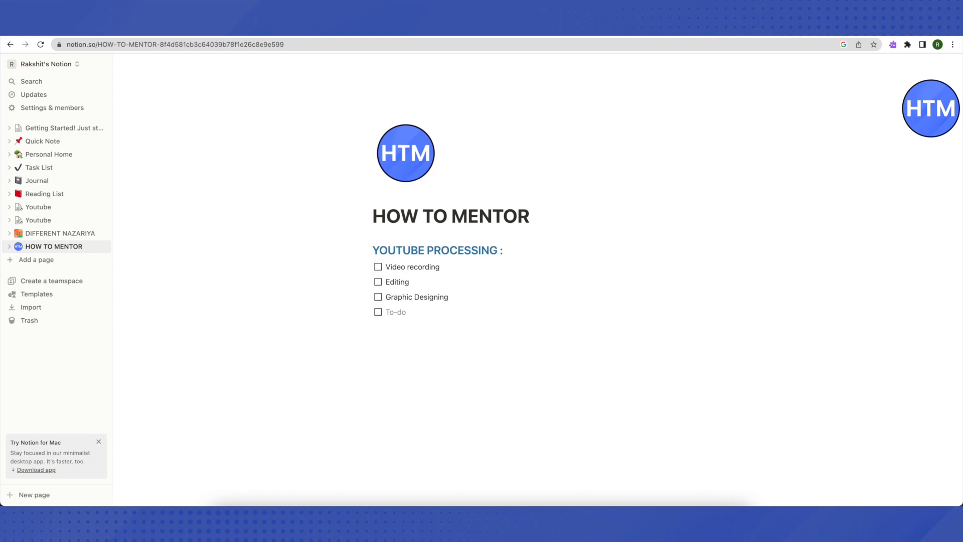
{"action": "type", "text": "Publishing"}
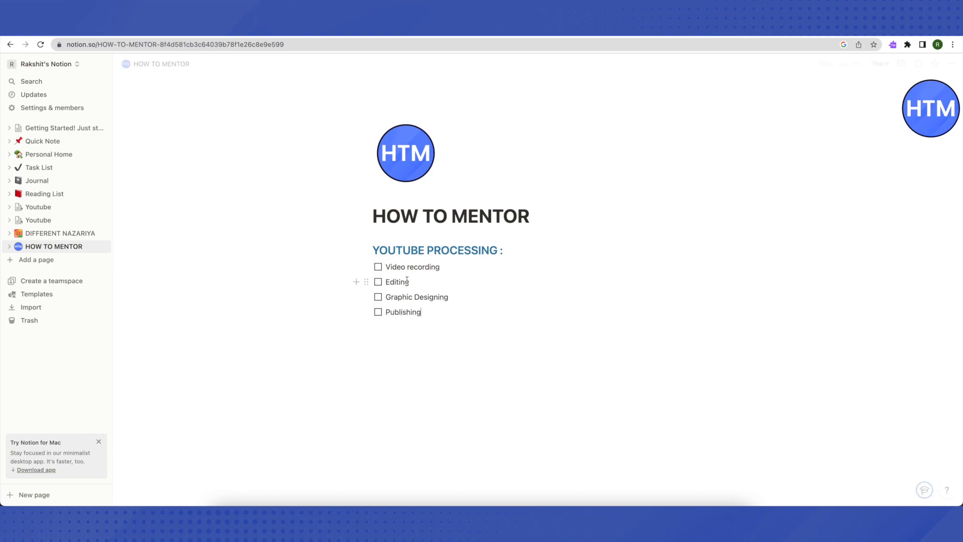
Check off the Video recording, Editing and Graphic Designing to-do items
{"action": "left_click", "coordinate": [378, 268]}
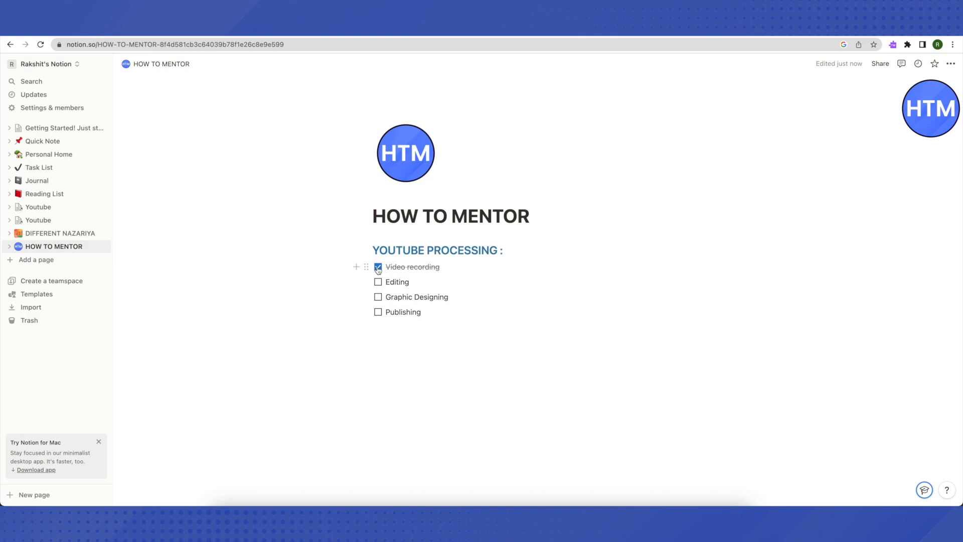
{"action": "left_click", "coordinate": [378, 283]}
{"action": "left_click", "coordinate": [379, 297]}
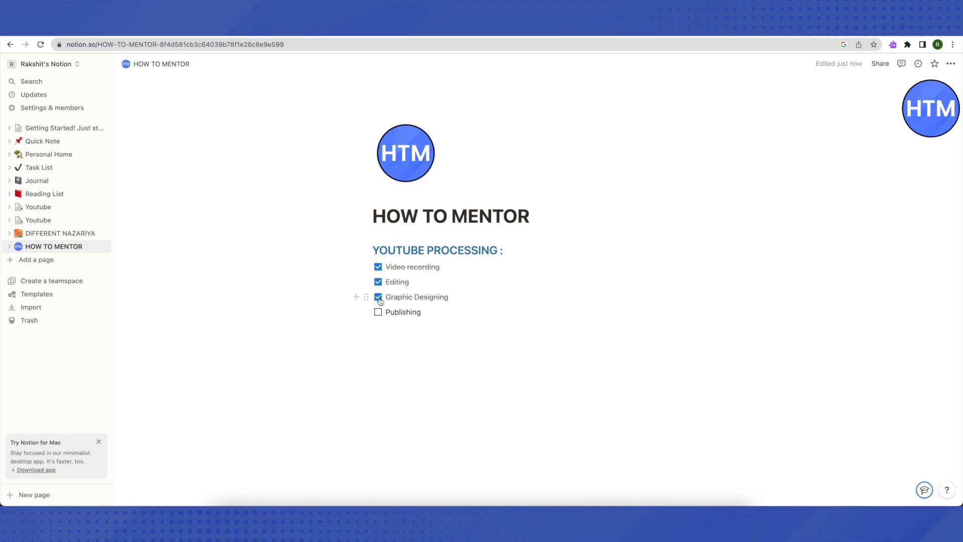